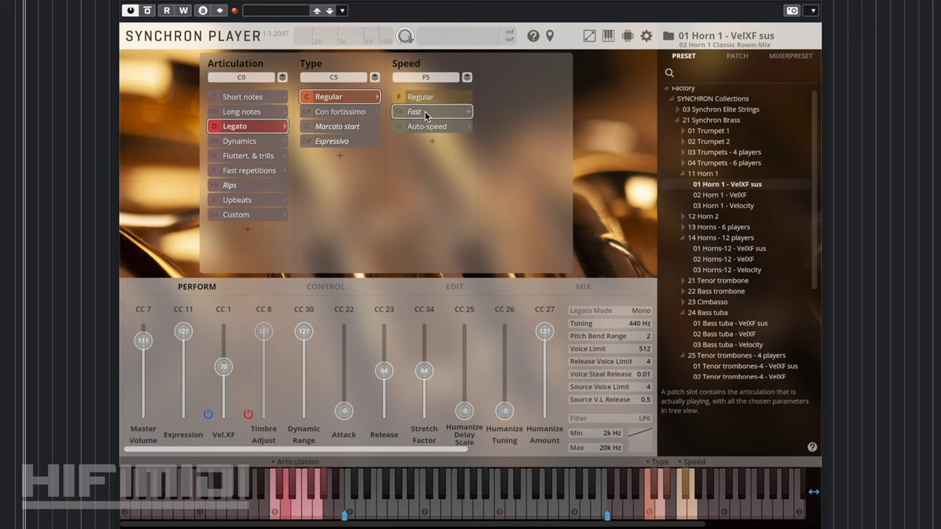
- Select the Fast speed for the Regular Legato articulation of Horn 1
{"action": "left_click", "coordinate": [425, 113]}
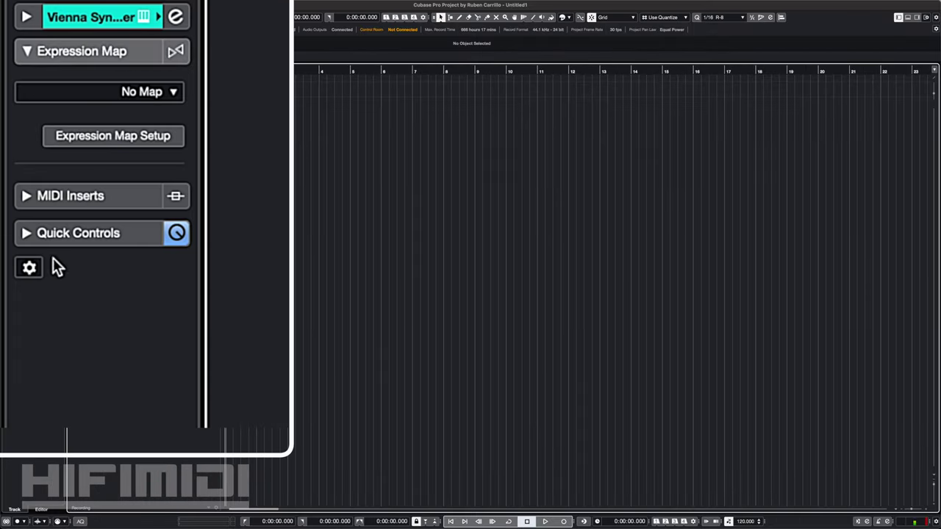
- Load the expression map "VSL SY Brass - 13-14 Horn ensembles.expressionmap" and assign it to the Vienna Synchron Player track
{"action": "left_click", "coordinate": [30, 267]}
{"action": "left_click", "coordinate": [125, 144]}
{"action": "left_click", "coordinate": [124, 144]}
{"action": "left_click", "coordinate": [614, 465]}
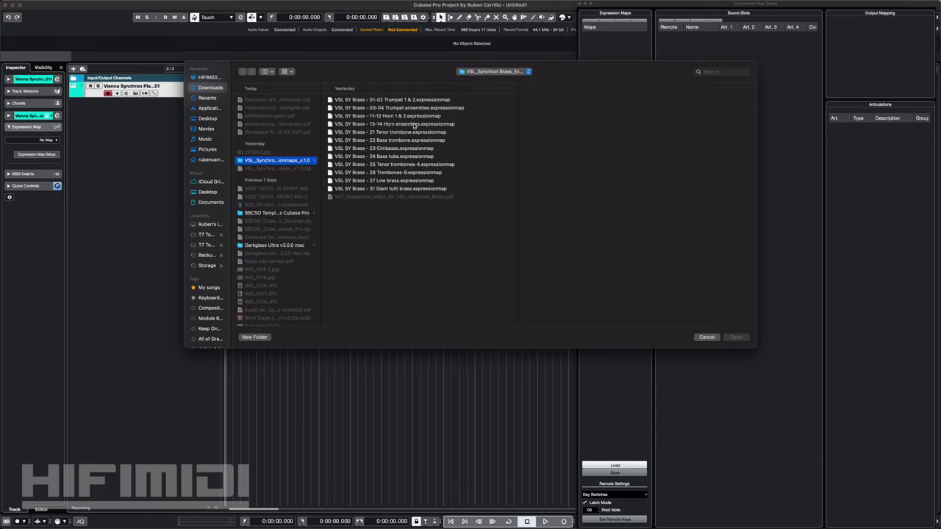
{"action": "left_click_drag", "start_coordinate": [316, 138], "coordinate": [420, 128]}
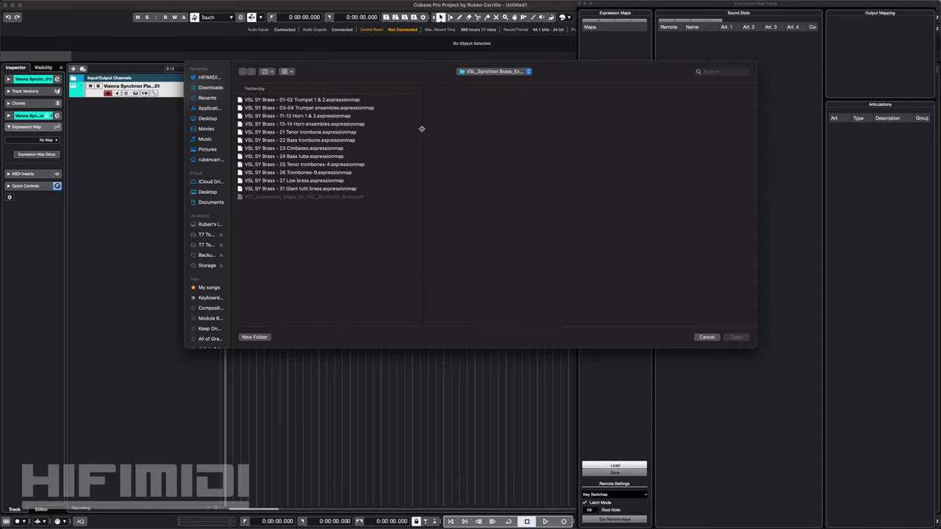
{"action": "left_click", "coordinate": [321, 125]}
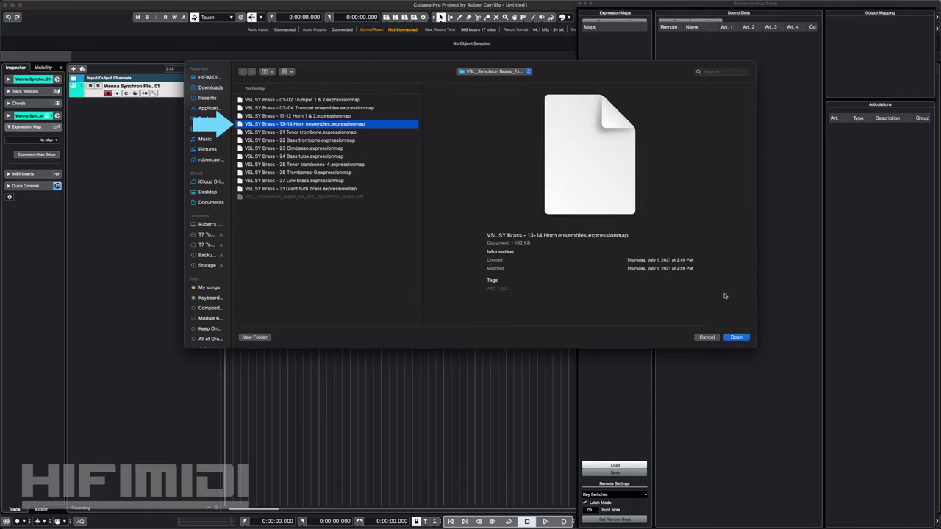
{"action": "left_click", "coordinate": [736, 336]}
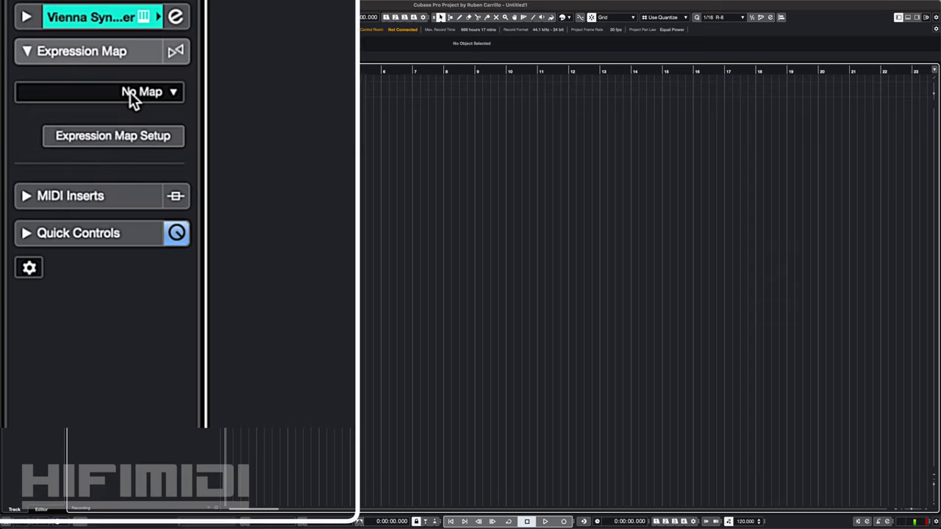
{"action": "left_click", "coordinate": [129, 94]}
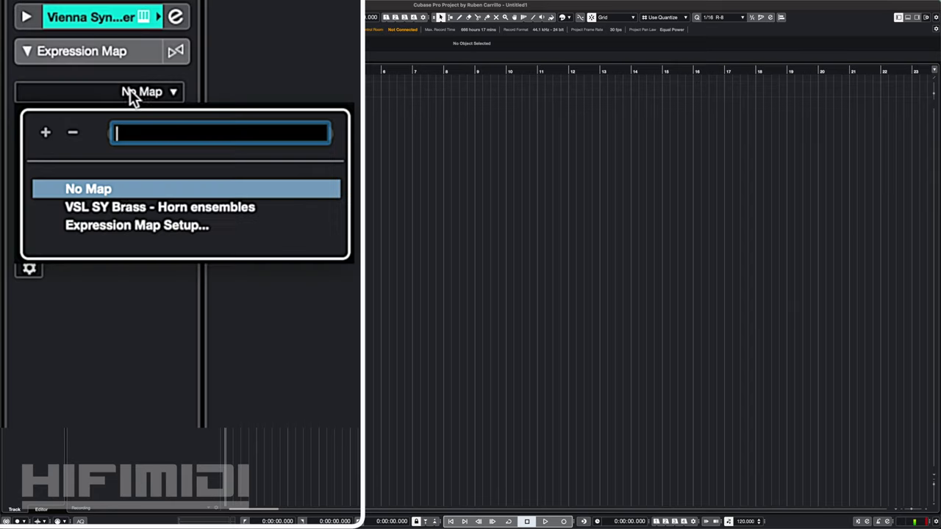
{"action": "left_click", "coordinate": [216, 208]}
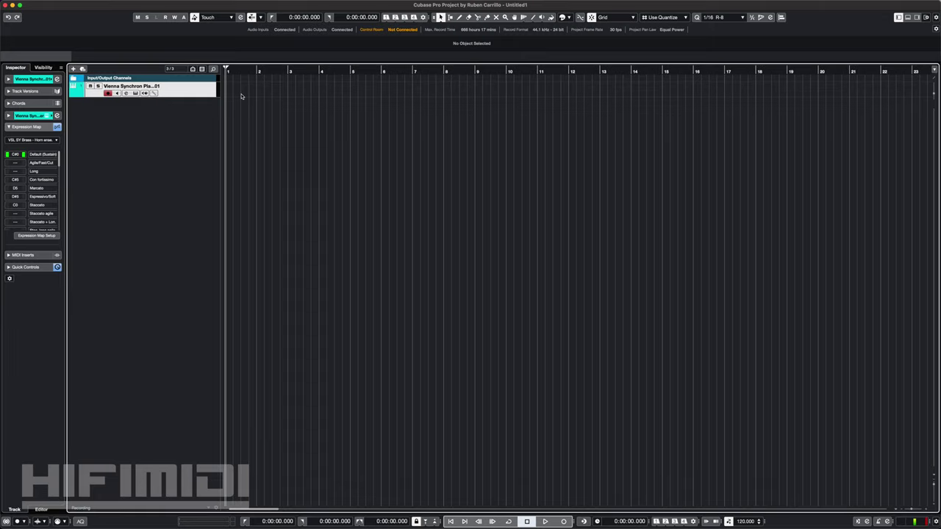
- Record a MIDI performance about ten bars long on the Vienna Synchron Player track, starting at bar 1
{"action": "key", "text": "KP_Multiply"}
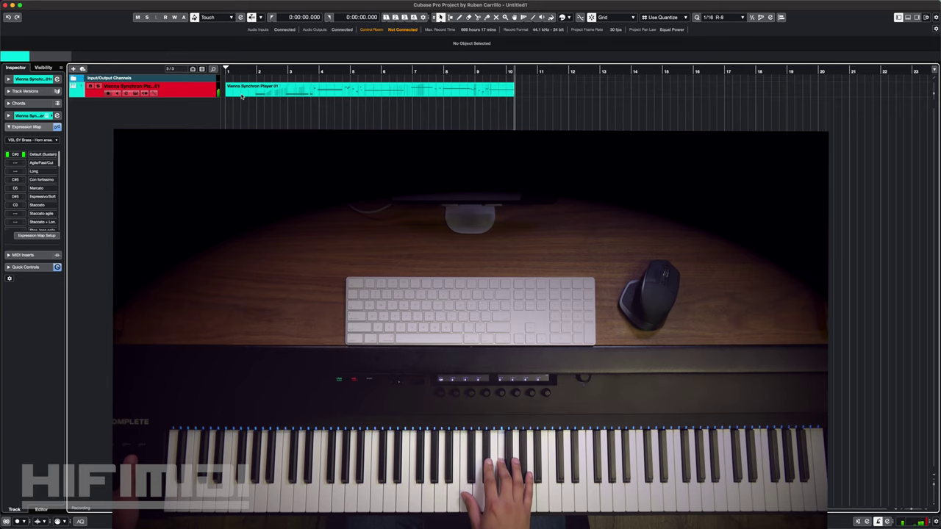
{"action": "key", "text": "space"}
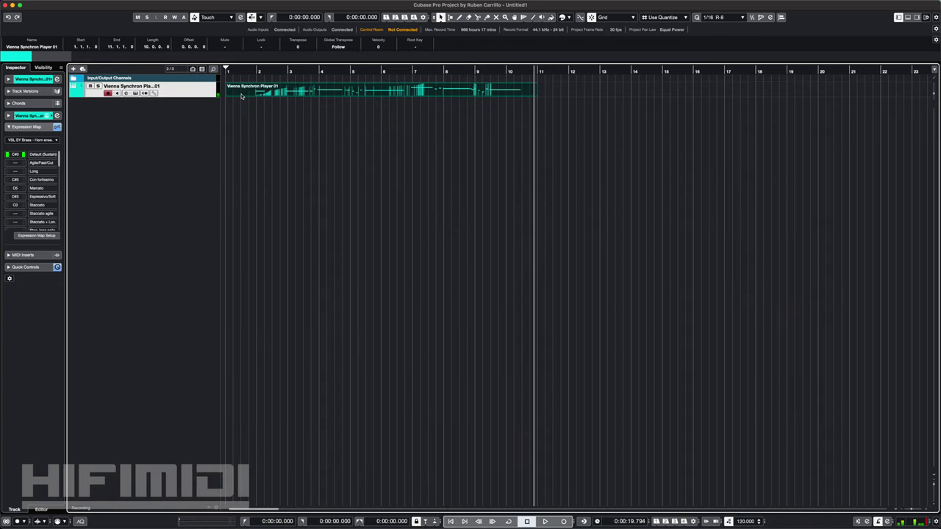
- Open the recorded part in the Key Editor below the project, with its Articulations lane shown
{"action": "key", "text": "alt+F3"}
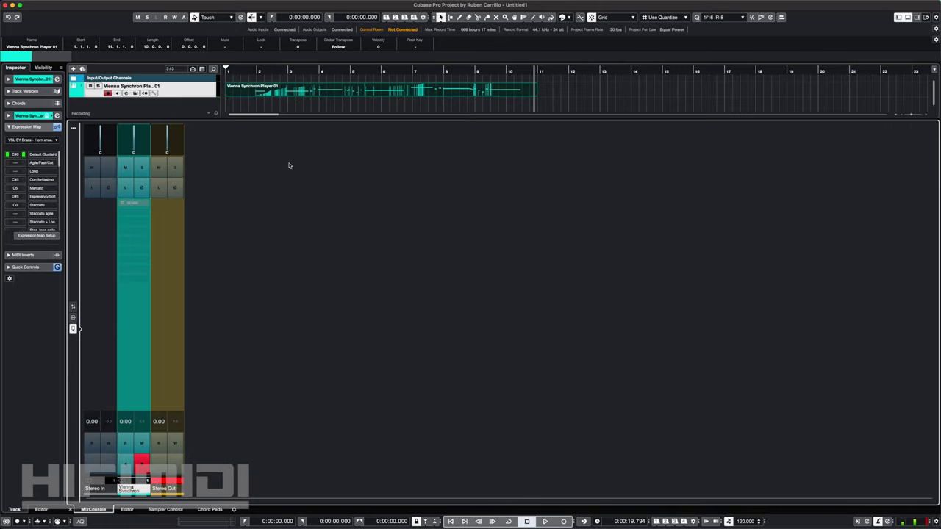
{"action": "left_click", "coordinate": [127, 509]}
{"action": "left_click", "coordinate": [118, 482]}
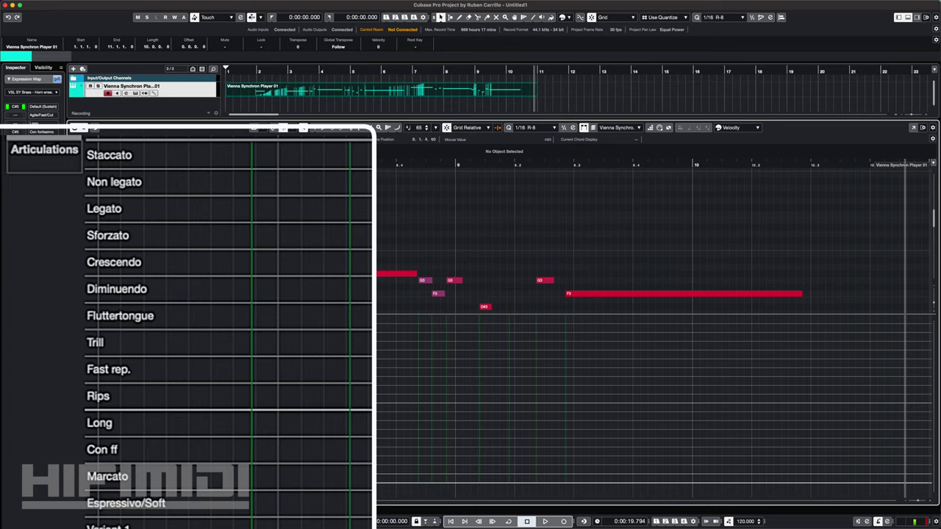
{"action": "scroll", "coordinate": [403, 246], "scroll_direction": "up", "scroll_amount": 1}
- Play the start of the recorded part and delete the first C3 note near bar 2
{"action": "key", "text": "space"}
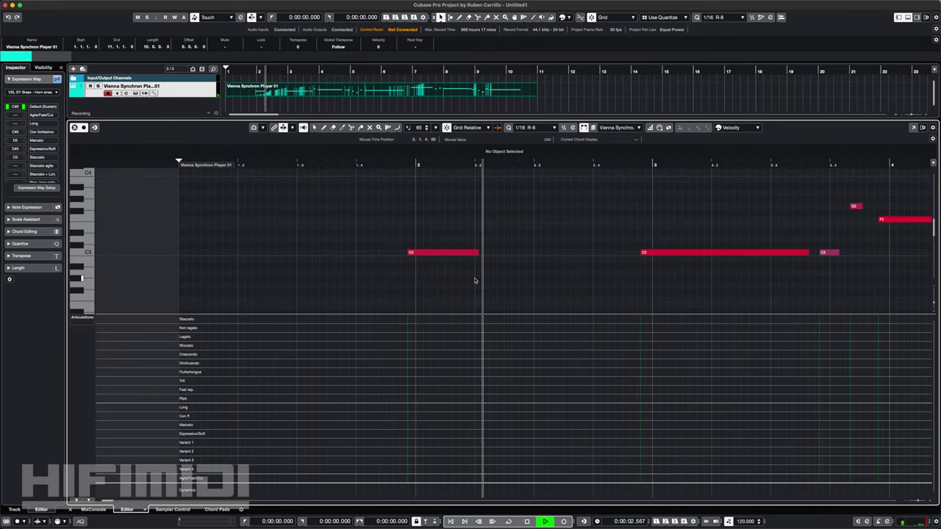
{"action": "scroll", "coordinate": [475, 279], "scroll_direction": "down", "scroll_amount": 5}
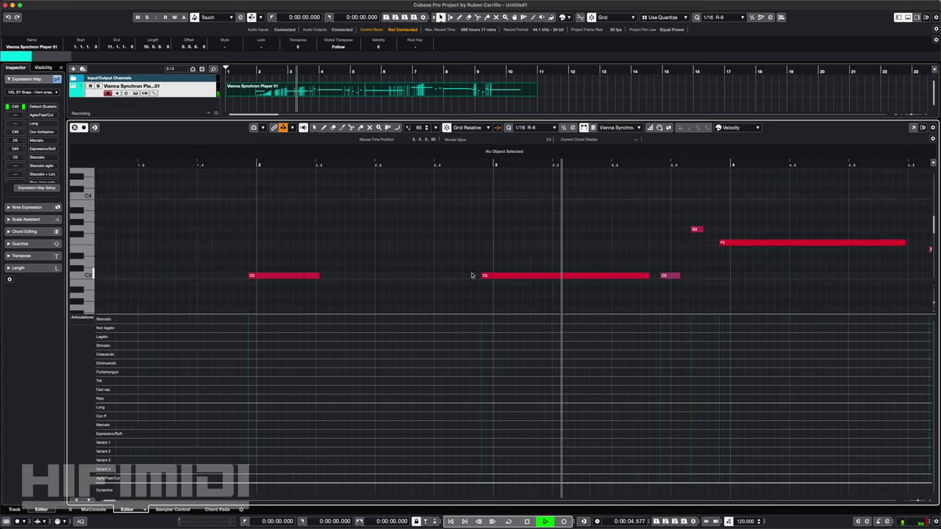
{"action": "key", "text": "space"}
{"action": "left_click_drag", "start_coordinate": [344, 253], "coordinate": [243, 285]}
{"action": "key", "text": "Delete"}
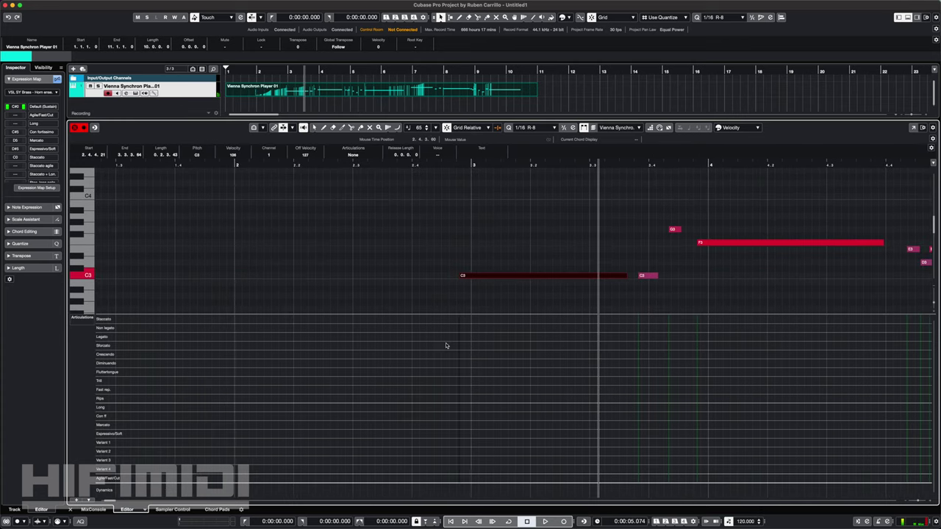
- Insert the Long articulation at the start of the long C3 note near bar 3 and play the passage
{"action": "left_click", "coordinate": [460, 407]}
{"action": "key", "text": "space"}
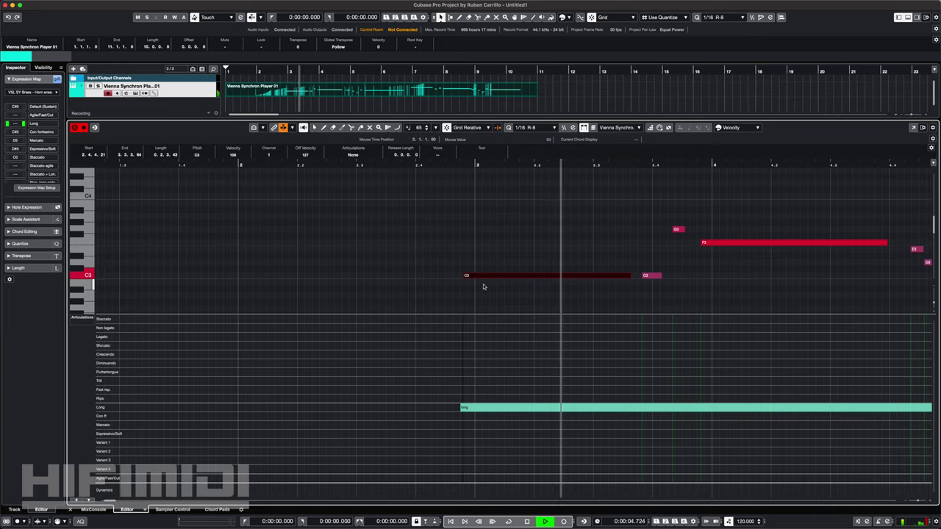
{"action": "scroll", "coordinate": [450, 316], "scroll_direction": "right", "scroll_amount": 2}
{"action": "key", "text": "space"}
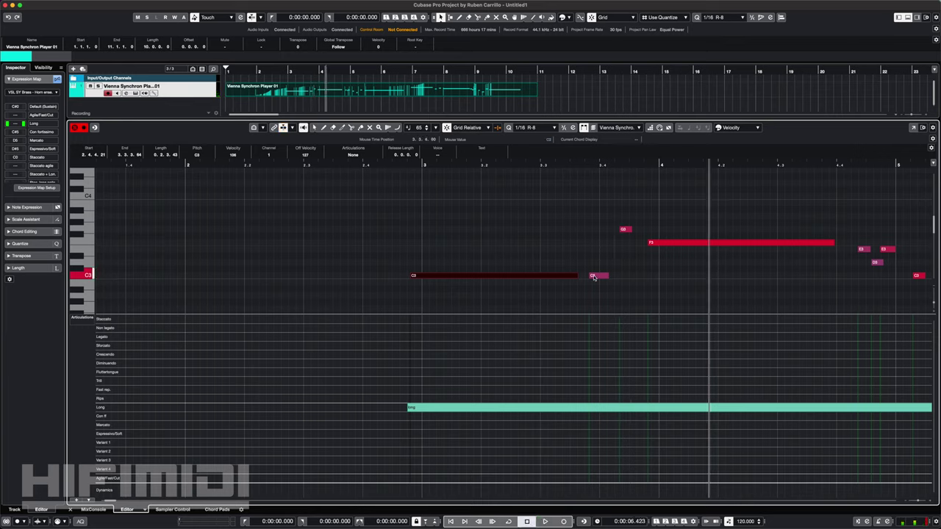
- Assign Staccato to the short C3 and G3 notes at the end of bar 3 and play the passage
{"action": "left_click", "coordinate": [592, 319]}
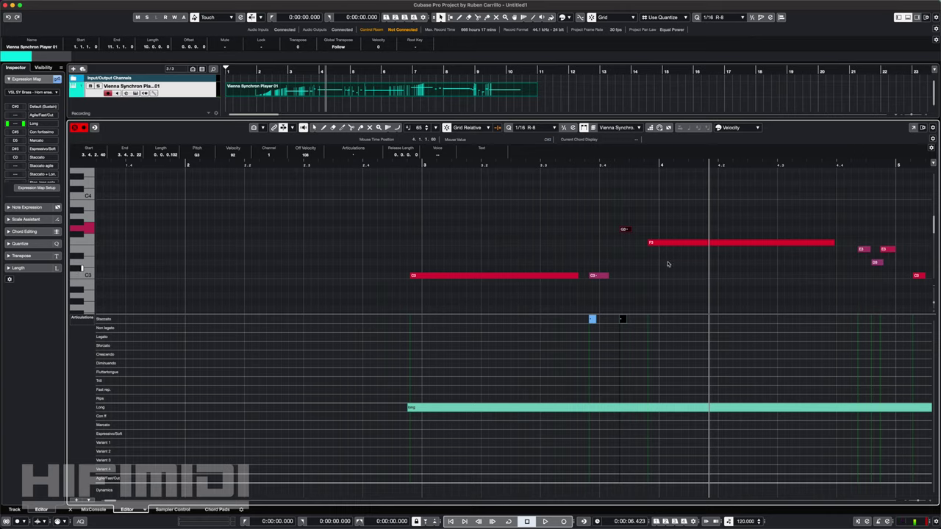
{"action": "key", "text": "space"}
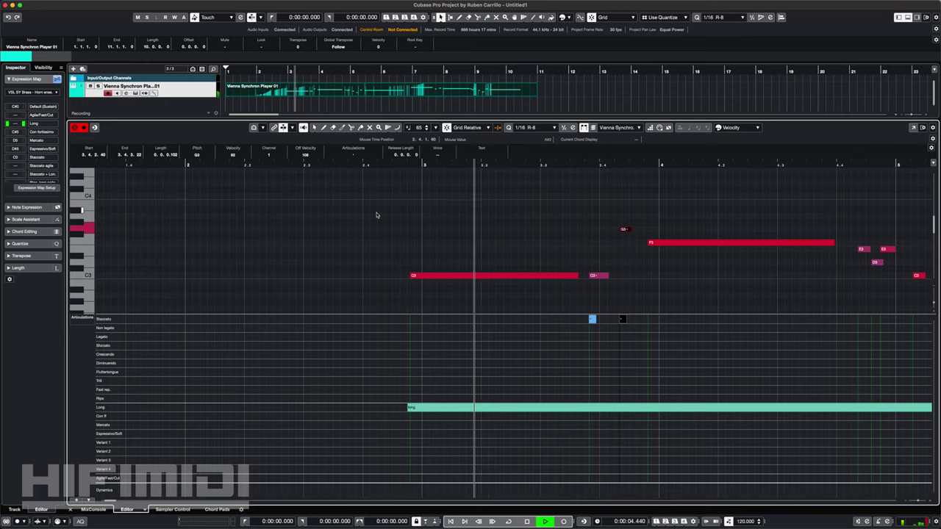
{"action": "key", "text": "space"}
- Replace the Long articulation with Con ff and add Agile/Fast/Cut to the two staccato notes at the end of bar 3
{"action": "left_click", "coordinate": [593, 479]}
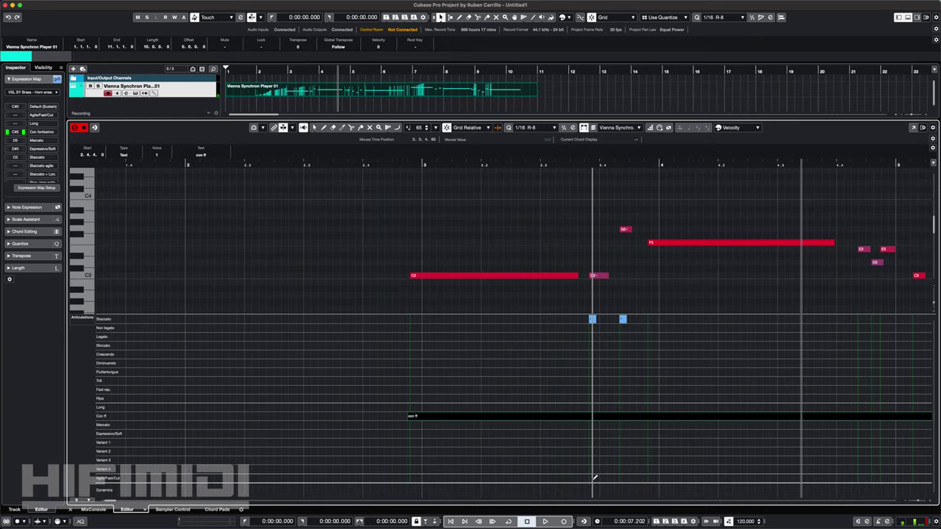
{"action": "left_click", "coordinate": [623, 479]}
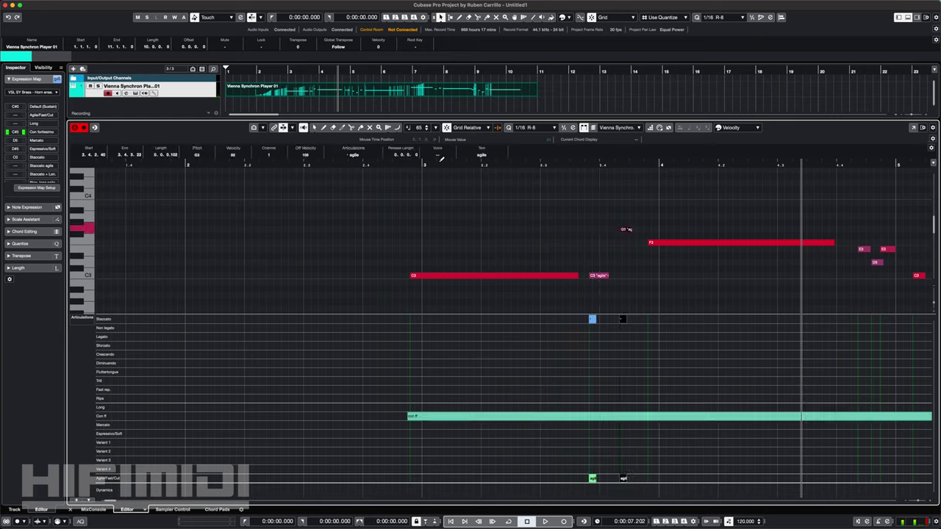
- Shorten the staccato C3 note at the end of bar 3 and play the passage on into bar 5
{"action": "left_click", "coordinate": [500, 220]}
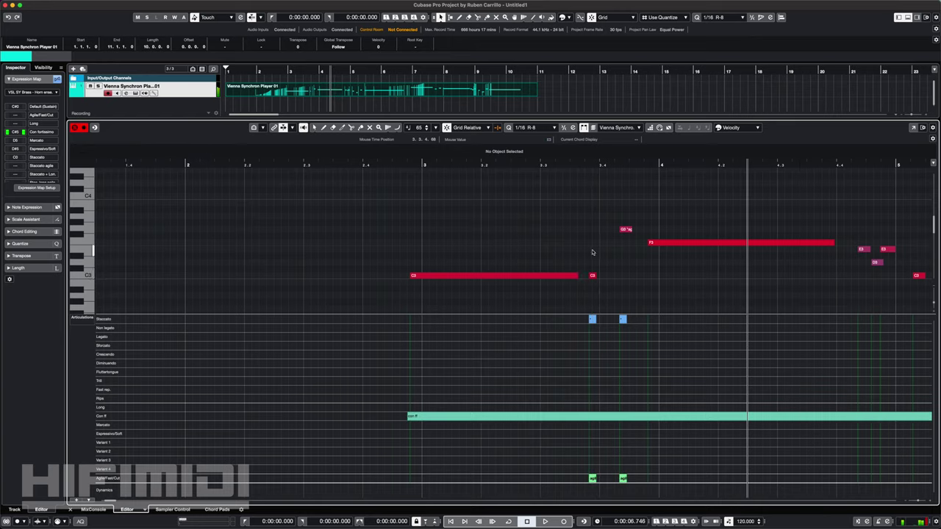
{"action": "left_click", "coordinate": [391, 162]}
{"action": "key", "text": "space"}
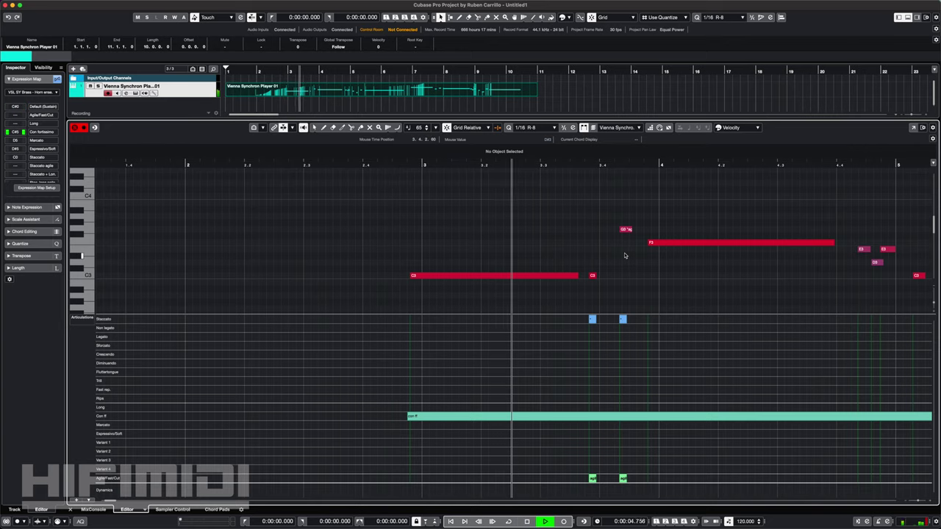
{"action": "scroll", "coordinate": [605, 279], "scroll_direction": "right", "scroll_amount": 10}
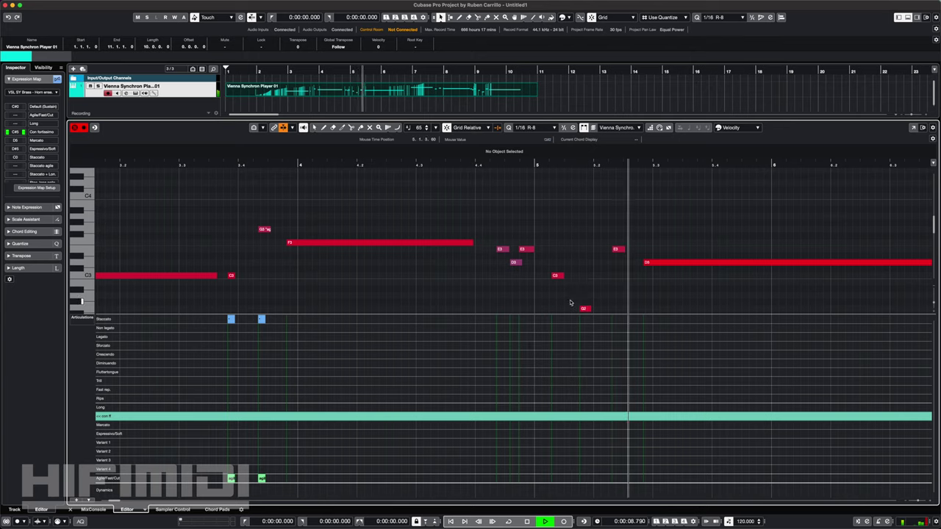
{"action": "key", "text": "space"}
- Assign Staccato to the six short notes around bar 5, from the first E3 to the last E3, and play them
{"action": "left_click", "coordinate": [500, 319]}
{"action": "left_click", "coordinate": [513, 319]}
{"action": "left_click", "coordinate": [521, 319]}
{"action": "left_click", "coordinate": [554, 319]}
{"action": "left_click", "coordinate": [583, 319]}
{"action": "left_click", "coordinate": [614, 319]}
{"action": "key", "text": "space"}
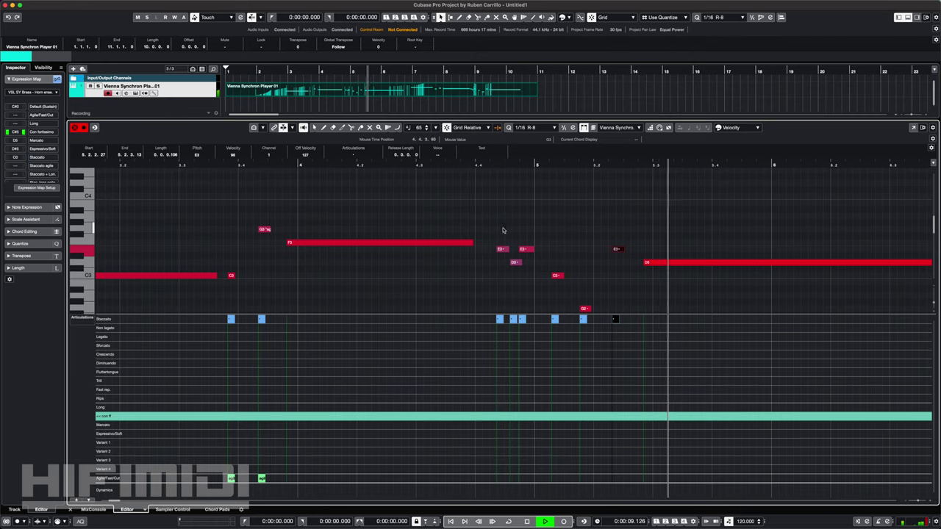
{"action": "key", "text": "space"}
{"action": "left_click", "coordinate": [515, 290]}
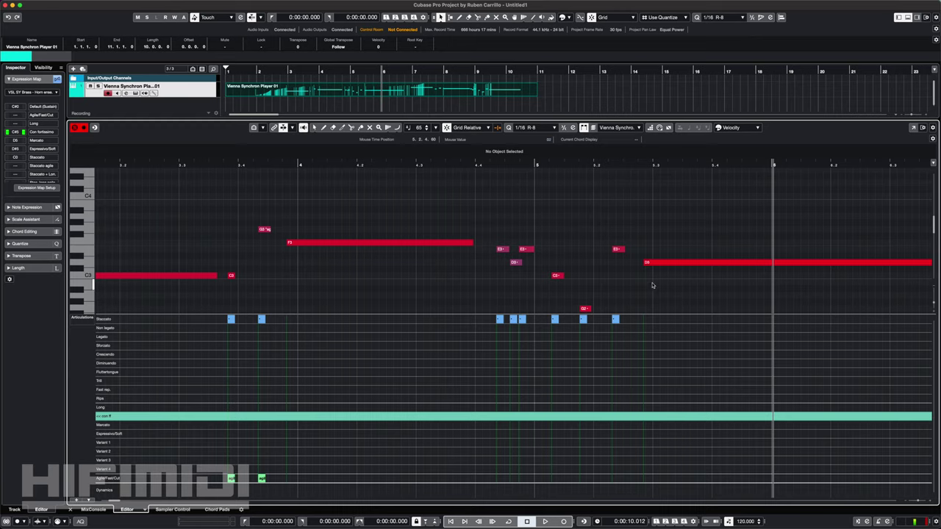
- Temporarily hide the Articulations lane to examine the lower octaves of the note display, and show the lane again
{"action": "scroll", "coordinate": [646, 273], "scroll_direction": "down", "scroll_amount": 3}
{"action": "scroll", "coordinate": [610, 262], "scroll_direction": "up", "scroll_amount": 3}
{"action": "scroll", "coordinate": [613, 267], "scroll_direction": "down", "scroll_amount": 2}
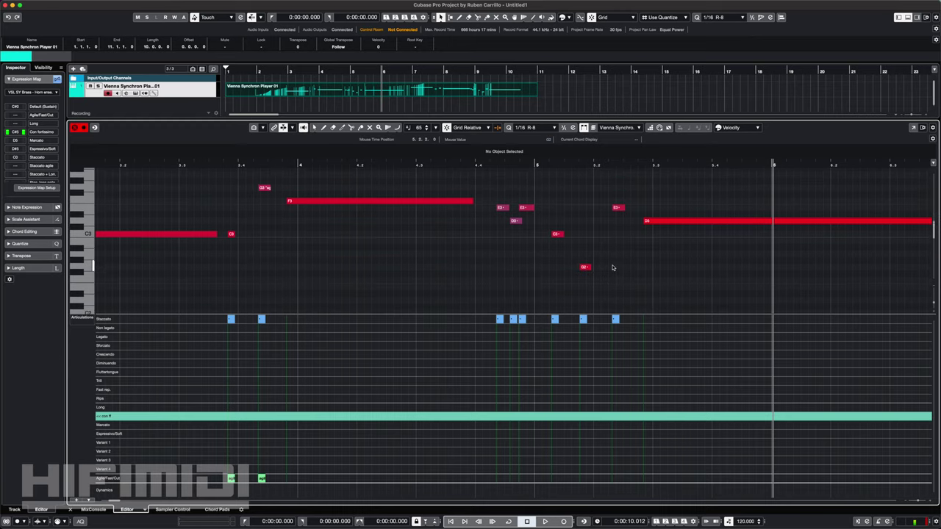
{"action": "key", "text": "super+alt+e"}
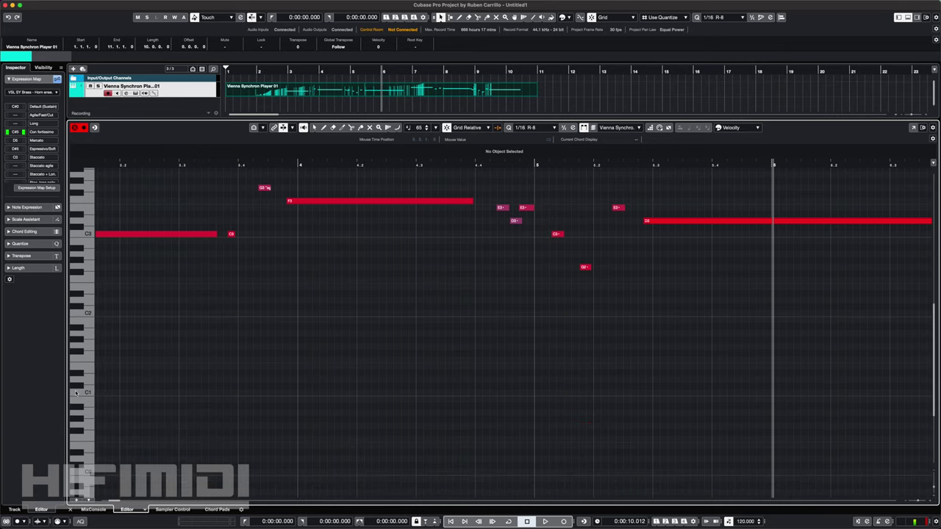
{"action": "scroll", "coordinate": [75, 393], "scroll_direction": "up", "scroll_amount": 5}
{"action": "scroll", "coordinate": [507, 425], "scroll_direction": "down", "scroll_amount": 3}
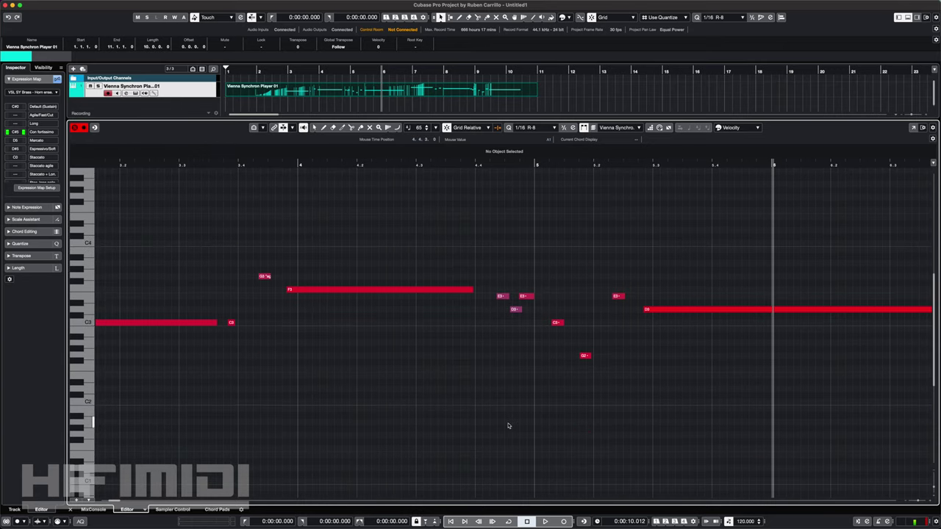
{"action": "key", "text": "super+alt+e"}
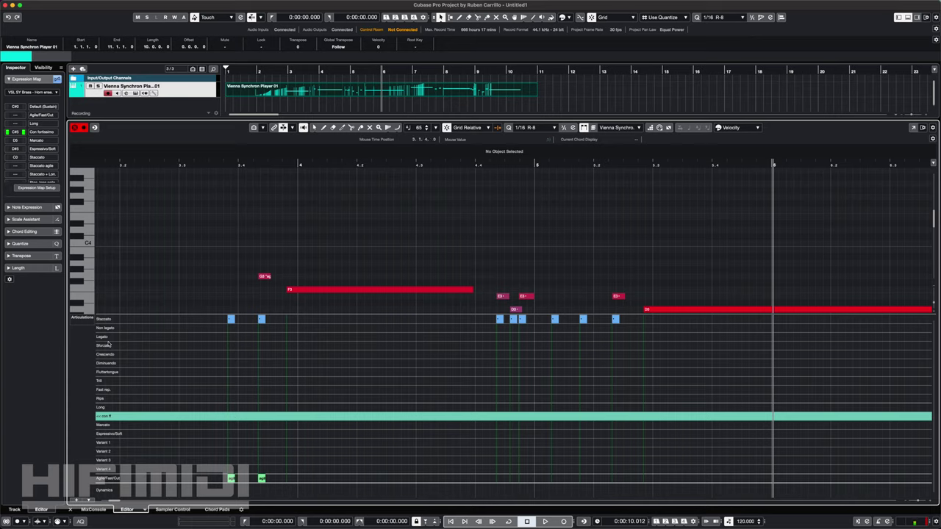
- Assign the Rips articulation to the long D3 note starting in bar 5 and play the passage
{"action": "left_click", "coordinate": [645, 398]}
{"action": "key", "text": "space"}
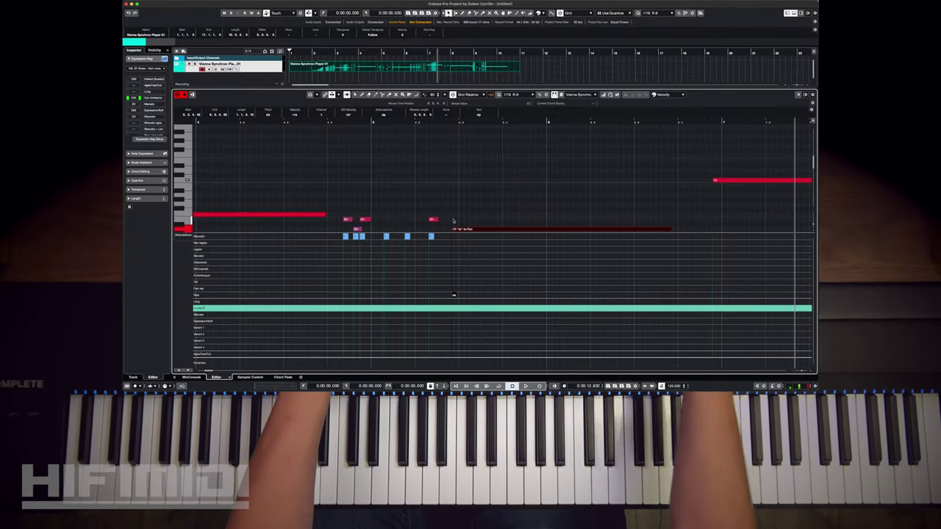
{"action": "key", "text": "super+alt+e"}
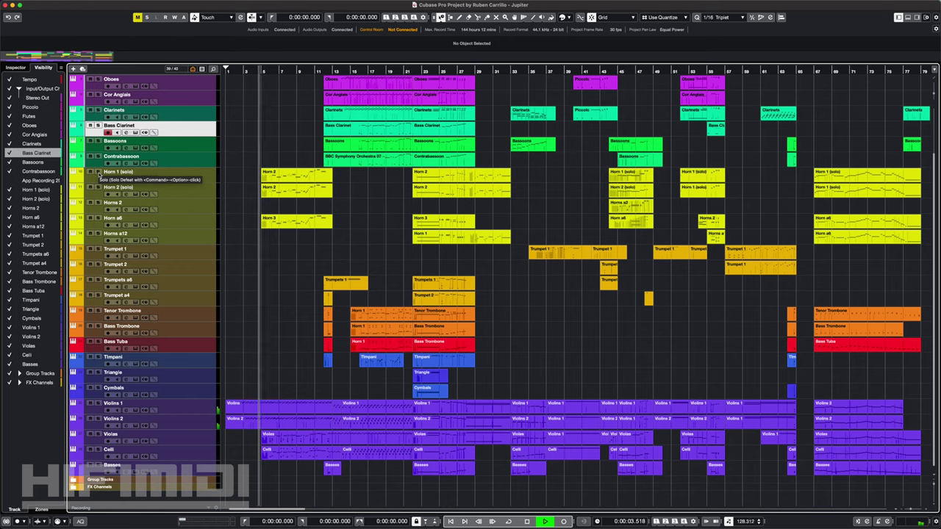
- Solo the brass tracks from Horn 1 (solo) through Bass Tuba while the Jupiter project plays
{"action": "left_click", "coordinate": [98, 172]}
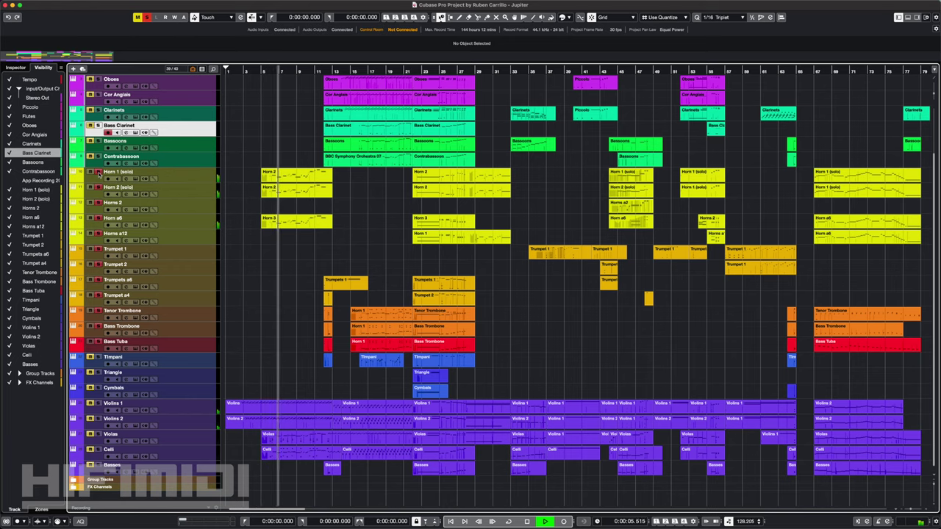